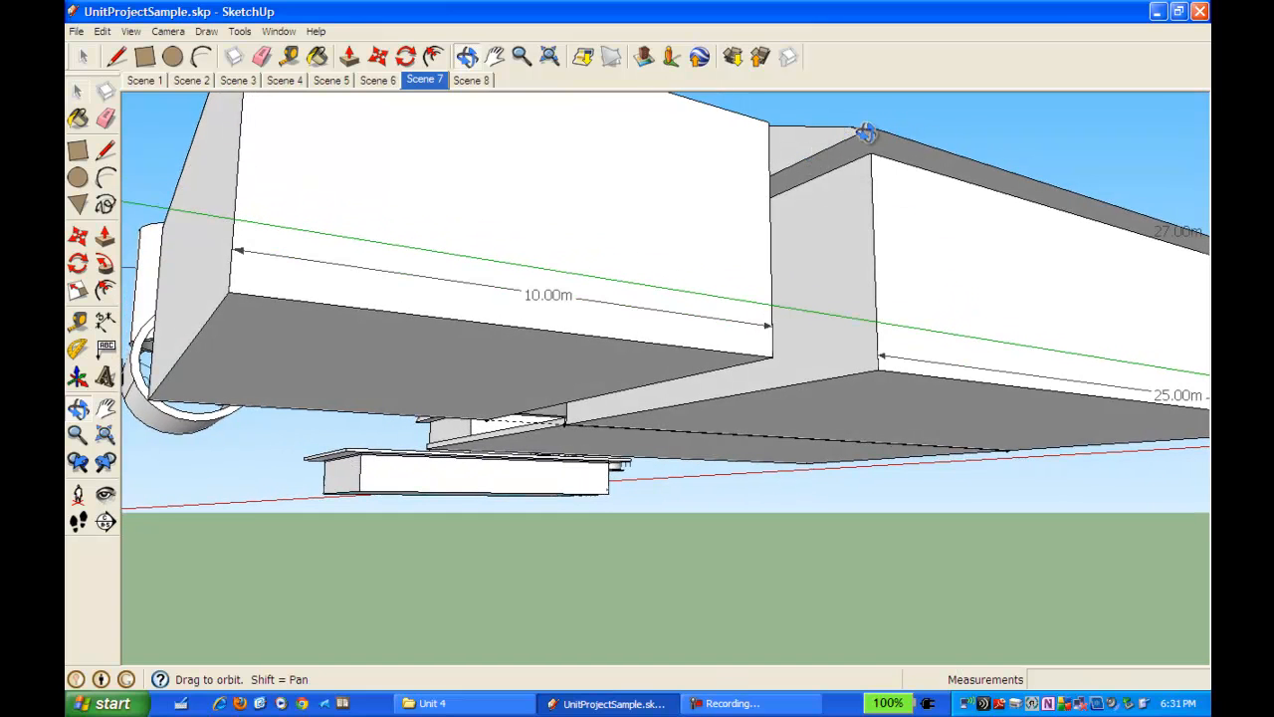
- Place a guide point 1 m beyond the 10 m box's front top corner along green, and another 1 m forward from it along red
drag(870, 146, 899, 266)
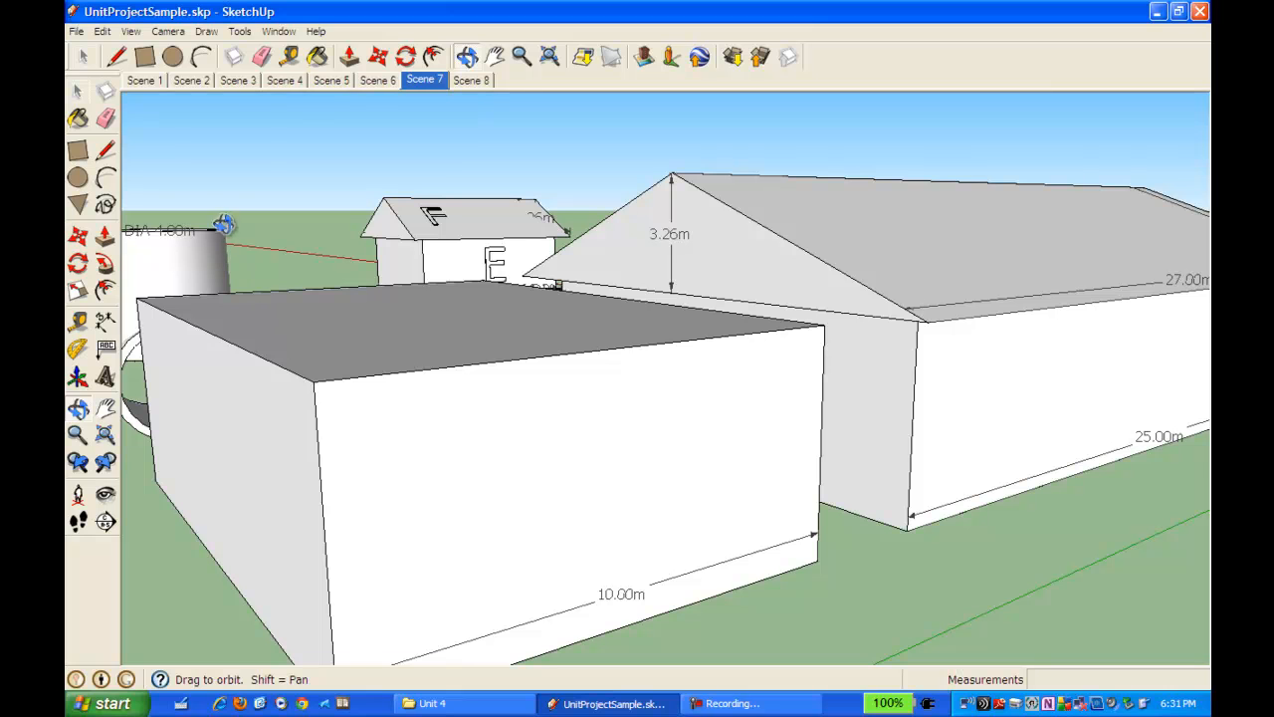
click(289, 56)
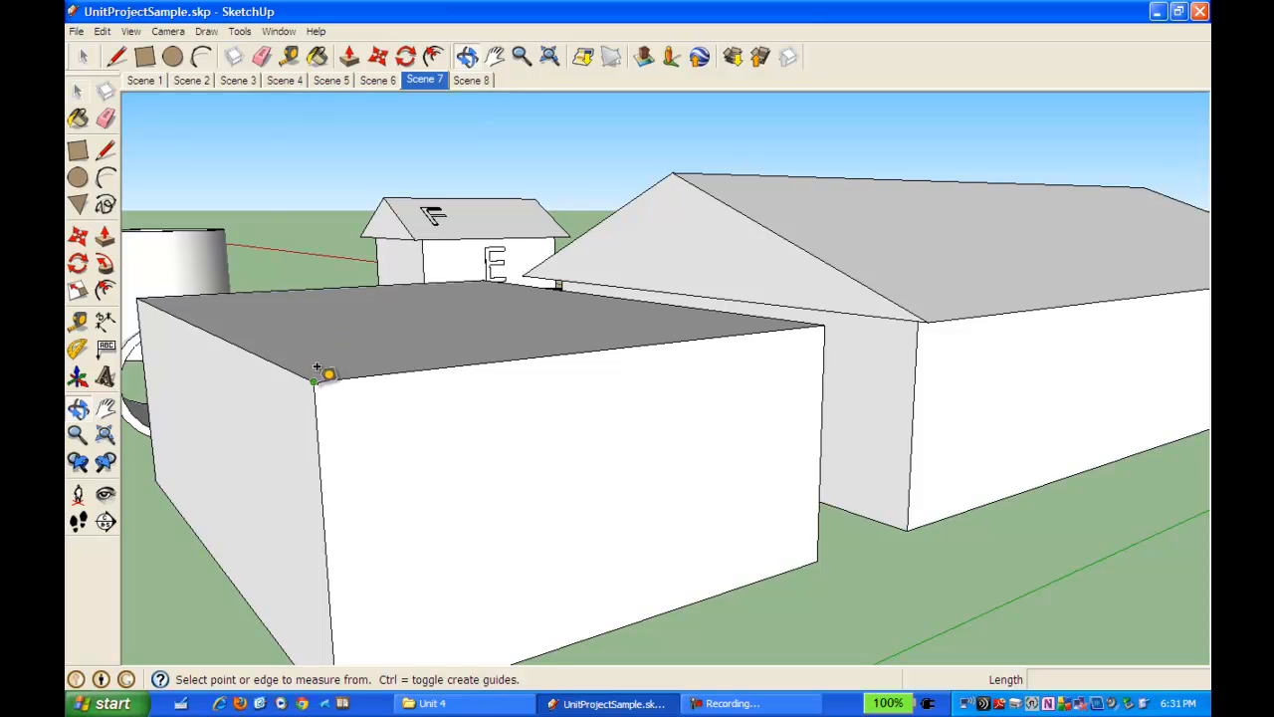
click(316, 369)
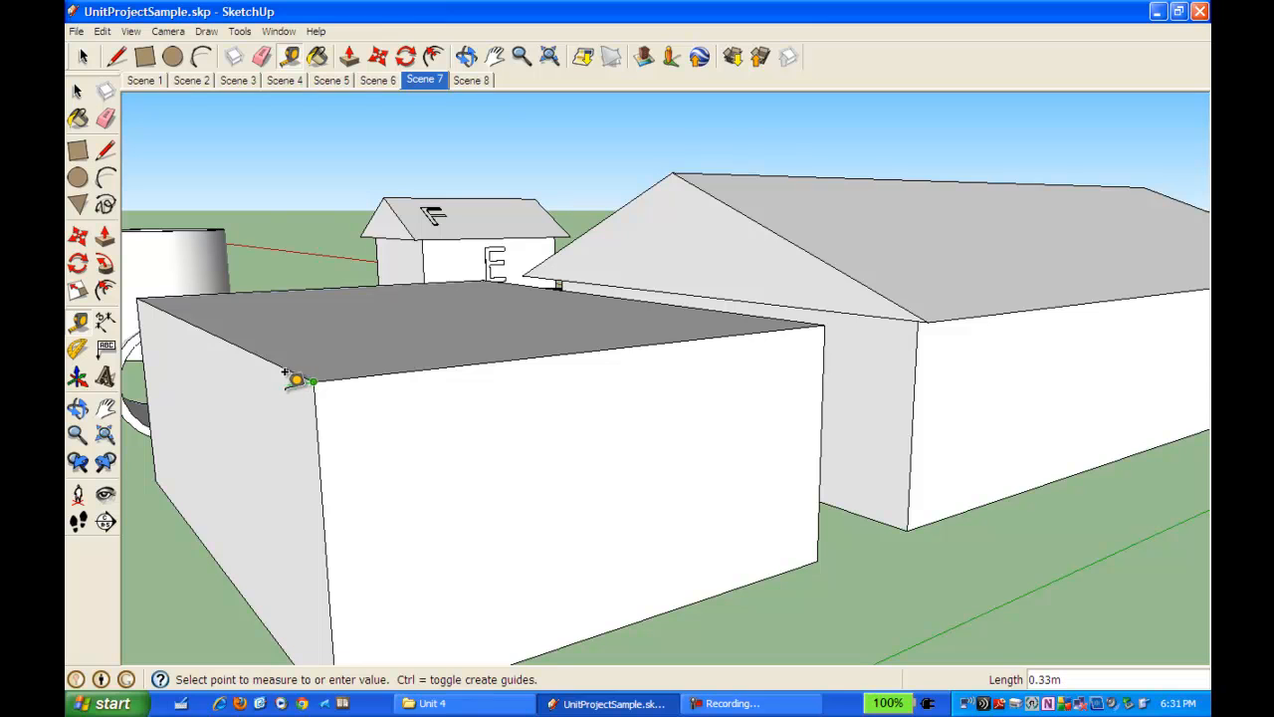
click(290, 379)
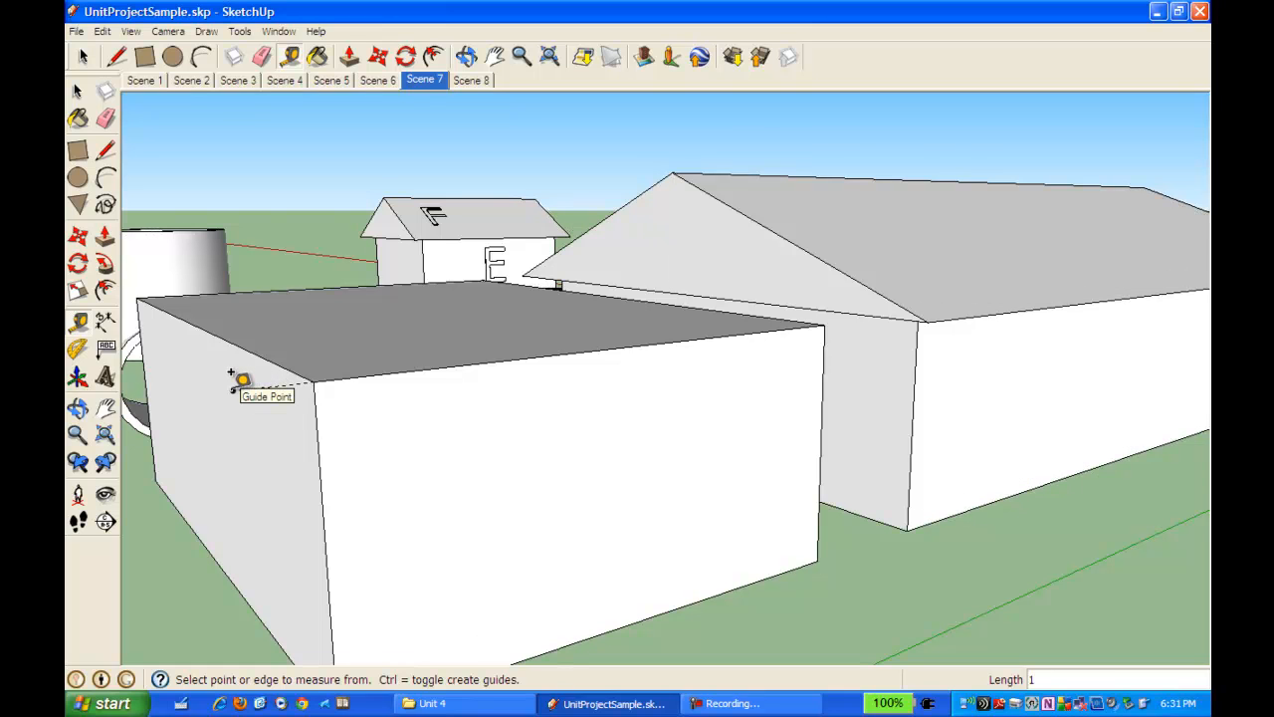
click(232, 375)
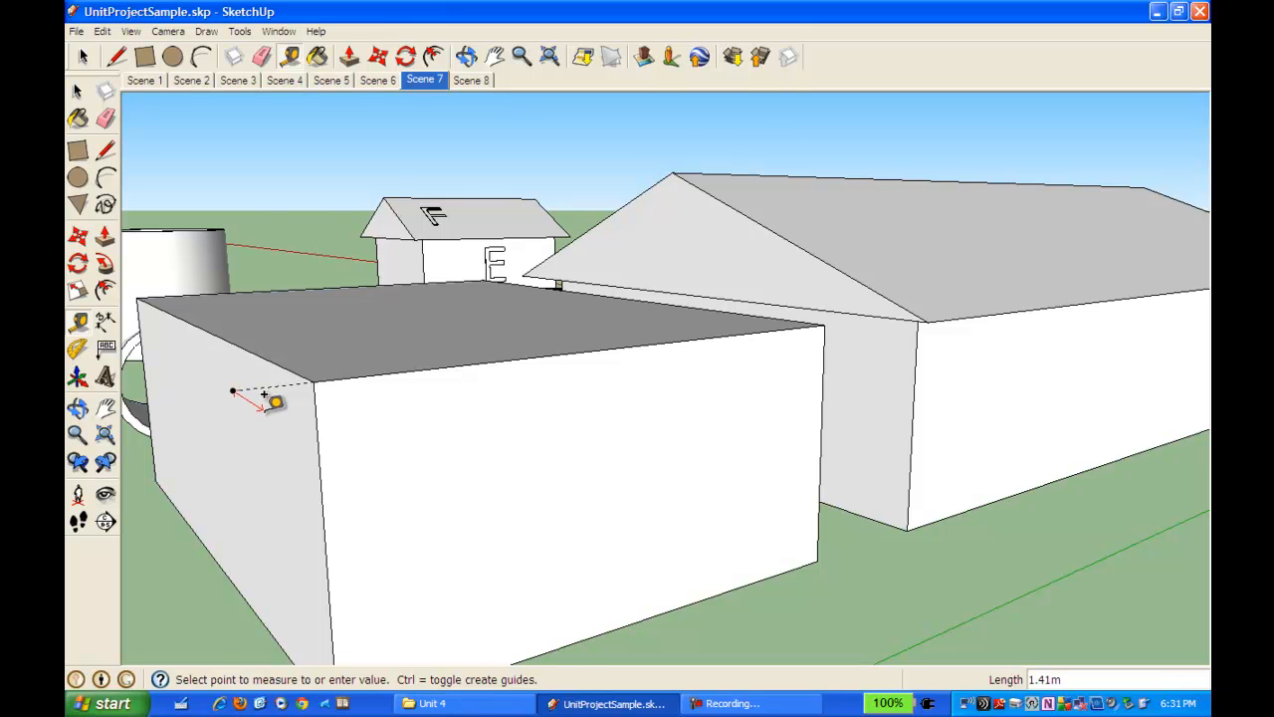
click(264, 395)
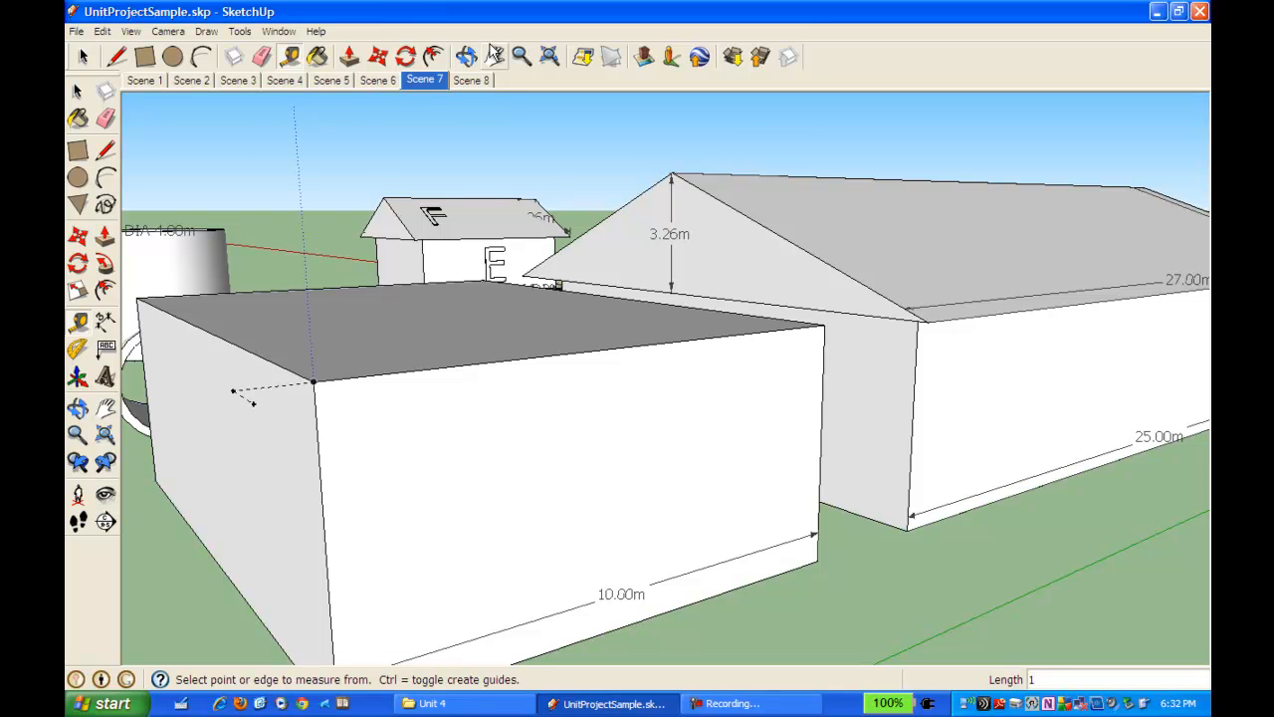
- Draw a 12 m line along the green axis from the outer guide point, across the front of the 10 m box
click(466, 56)
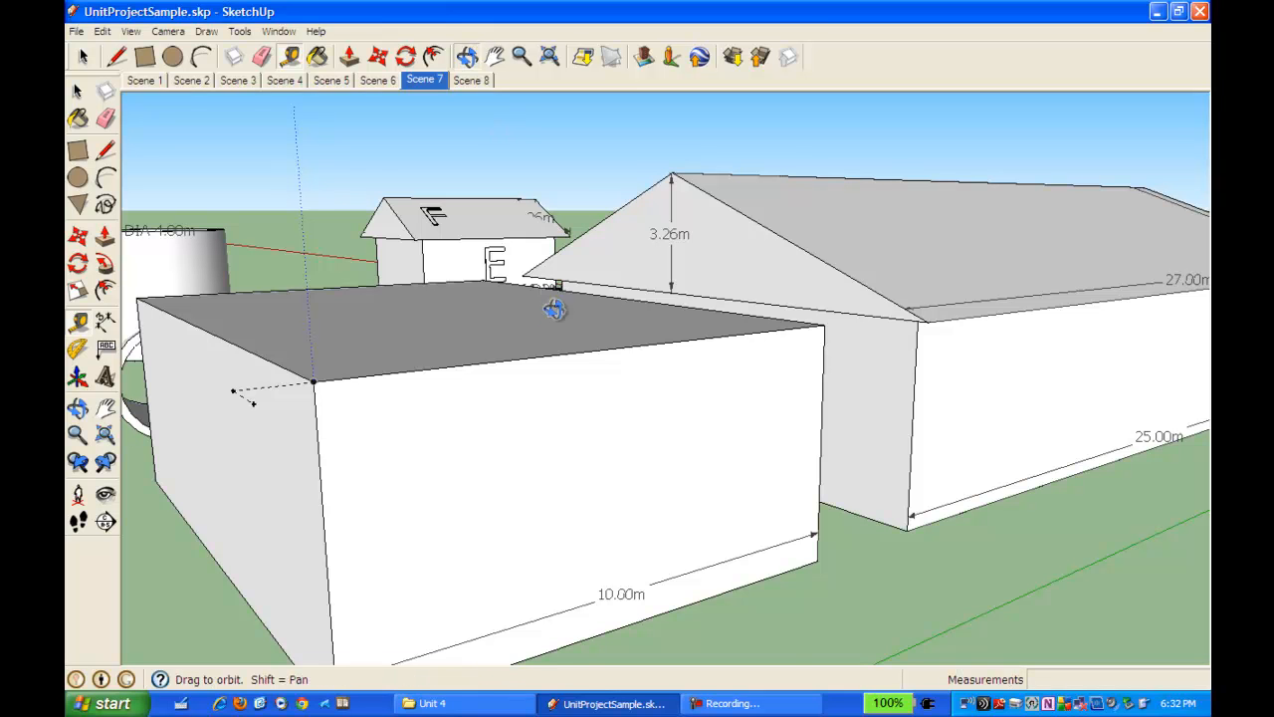
drag(513, 398, 447, 320)
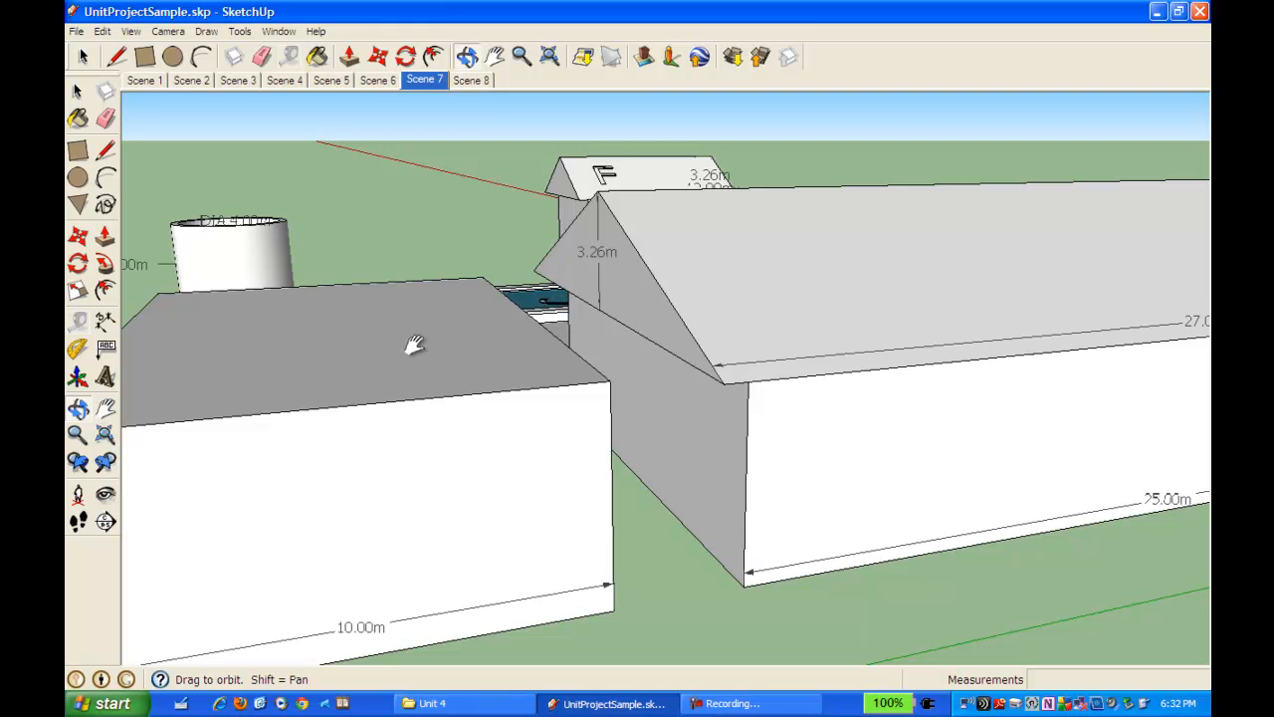
shift+drag(556, 308, 660, 305)
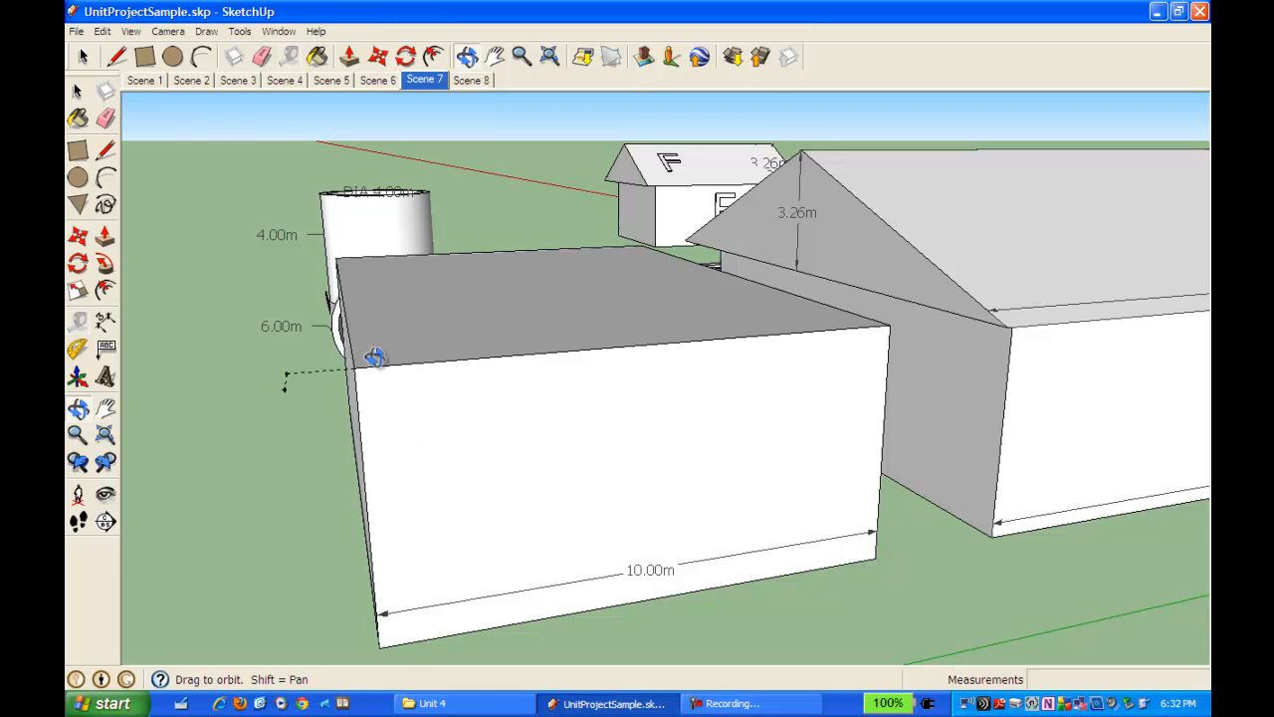
click(116, 57)
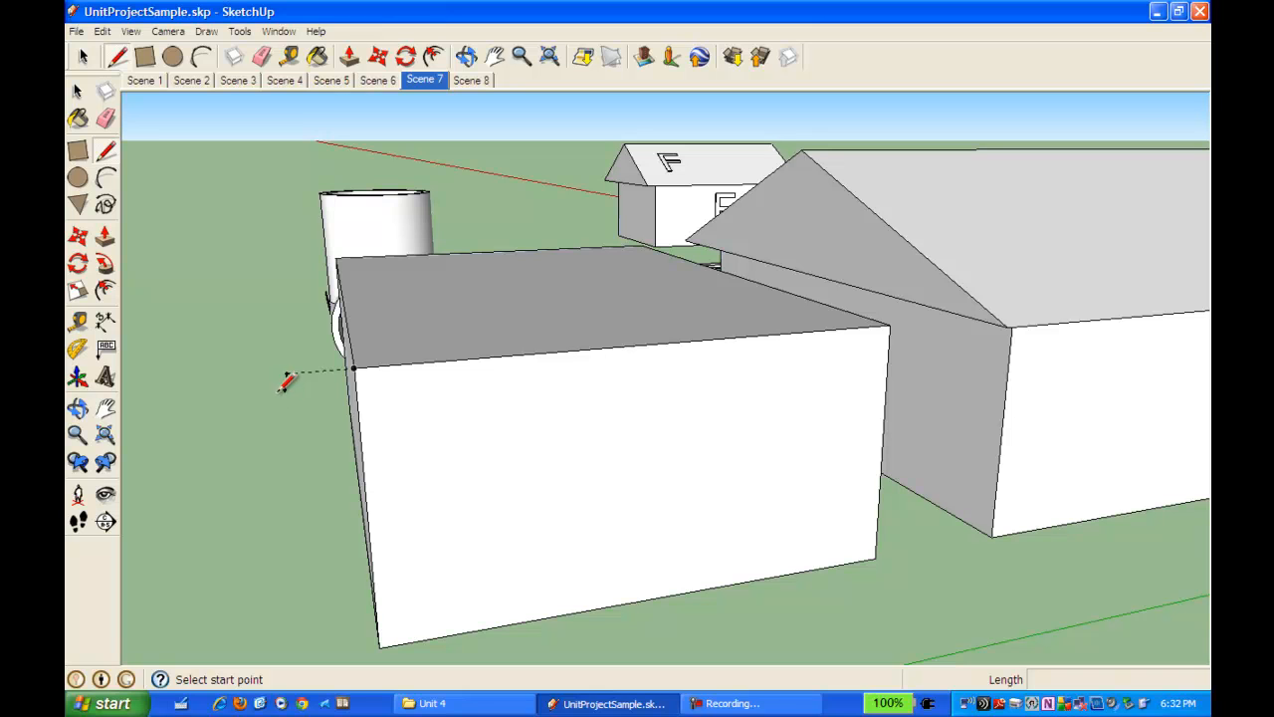
click(283, 389)
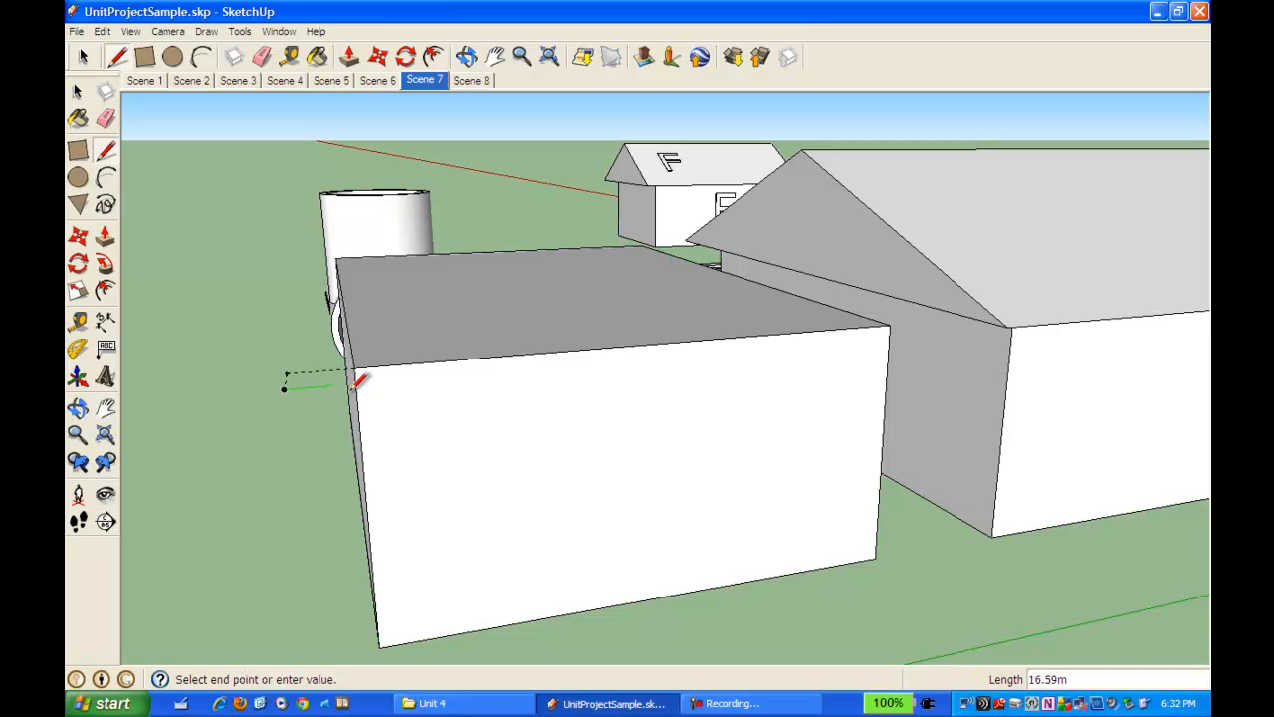
text(1)
key(Return)
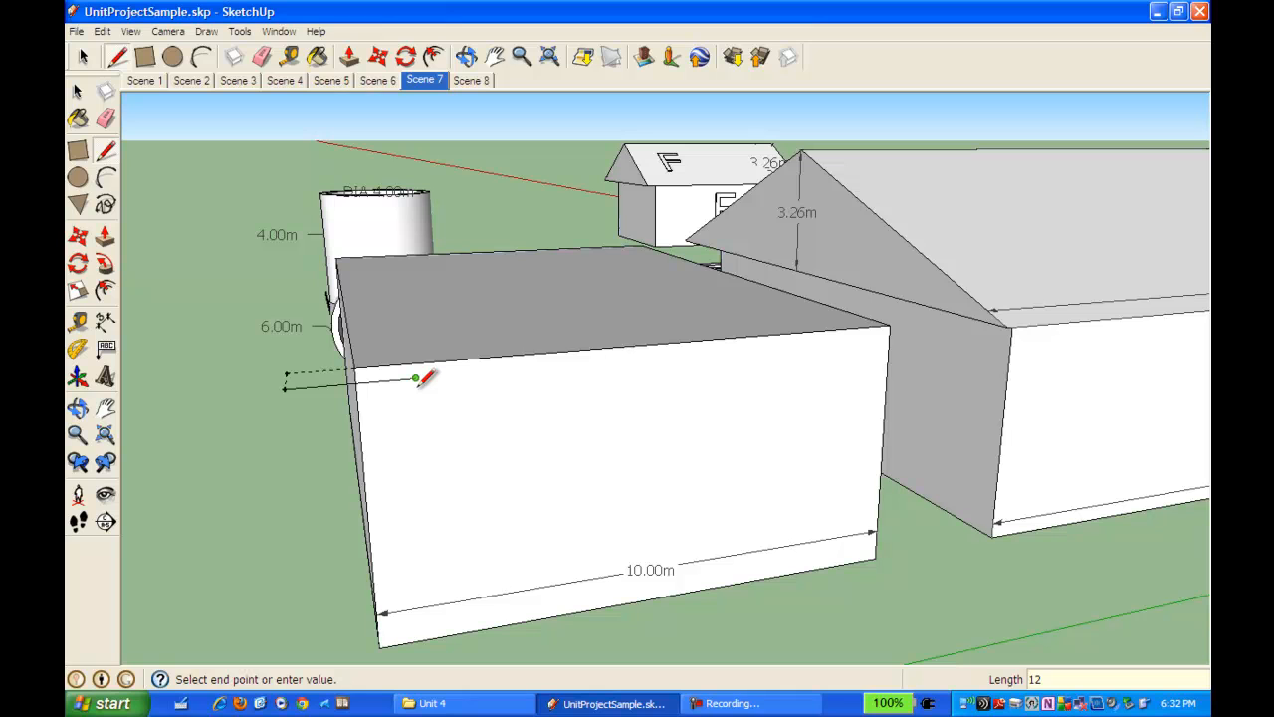
key(Return)
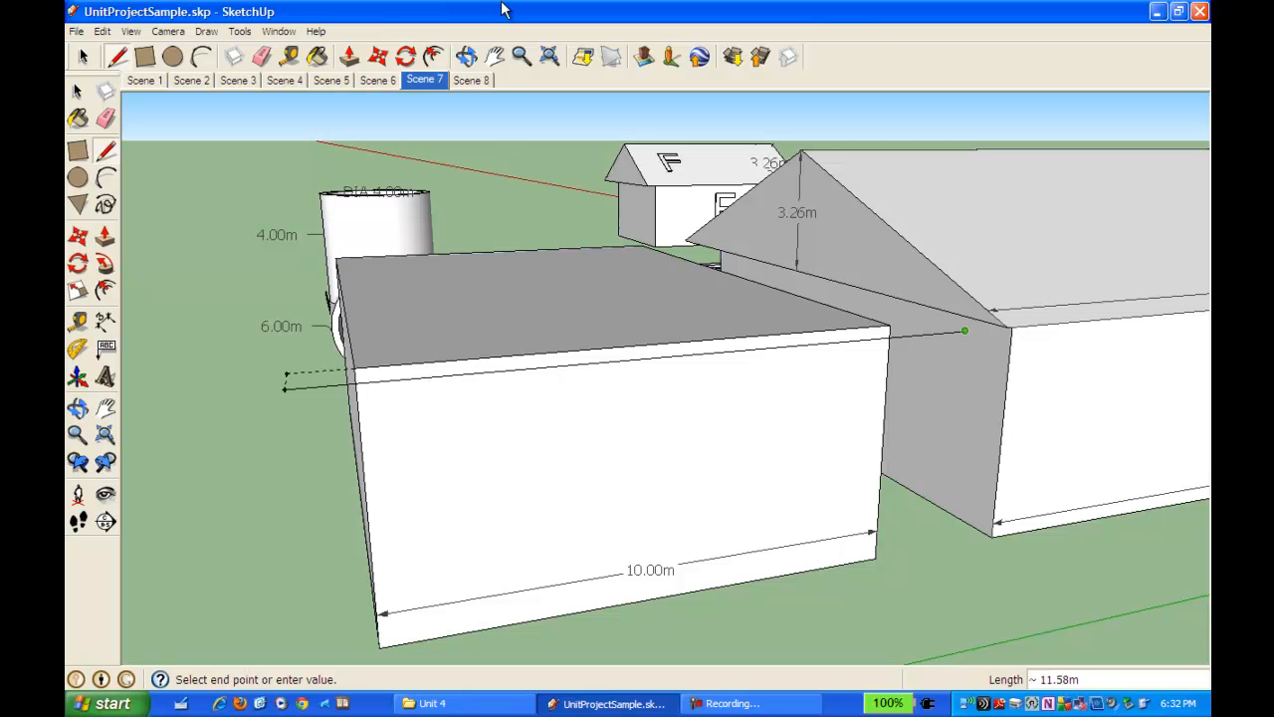
key(space)
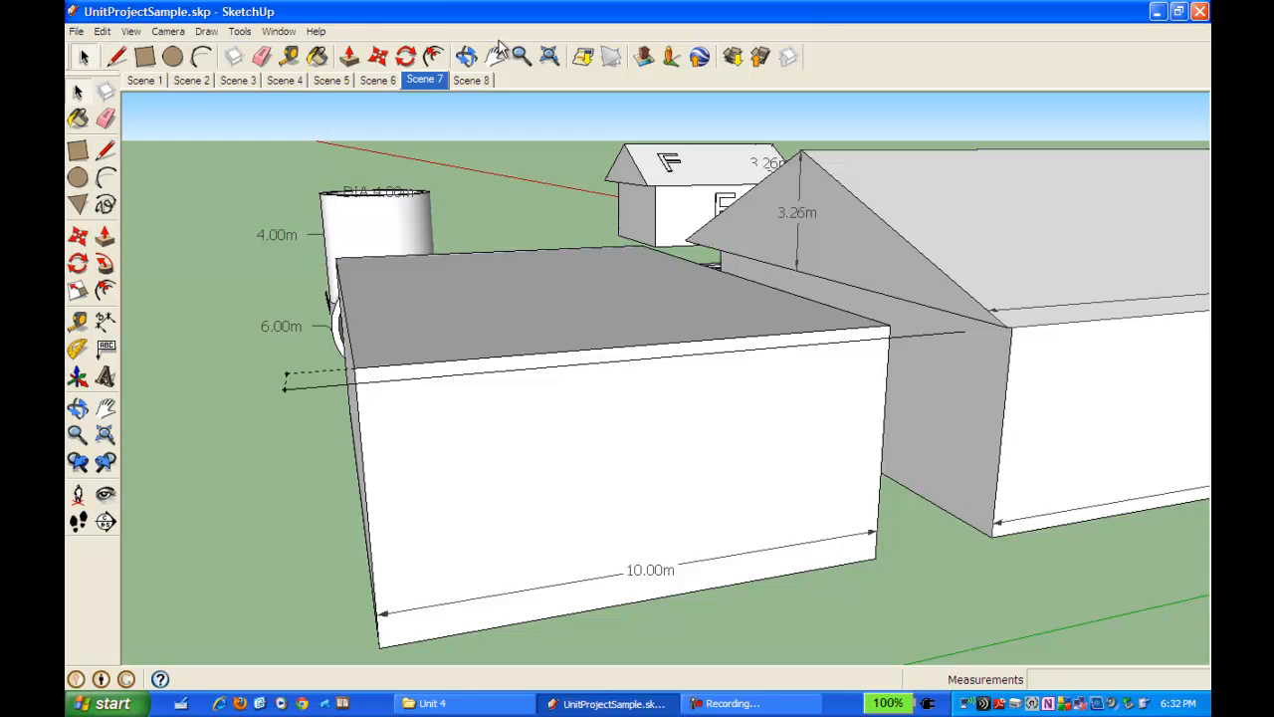
- Create a guide line parallel to the 12 m line, 3.26 m directly above its midpoint
click(467, 57)
drag(774, 369, 801, 353)
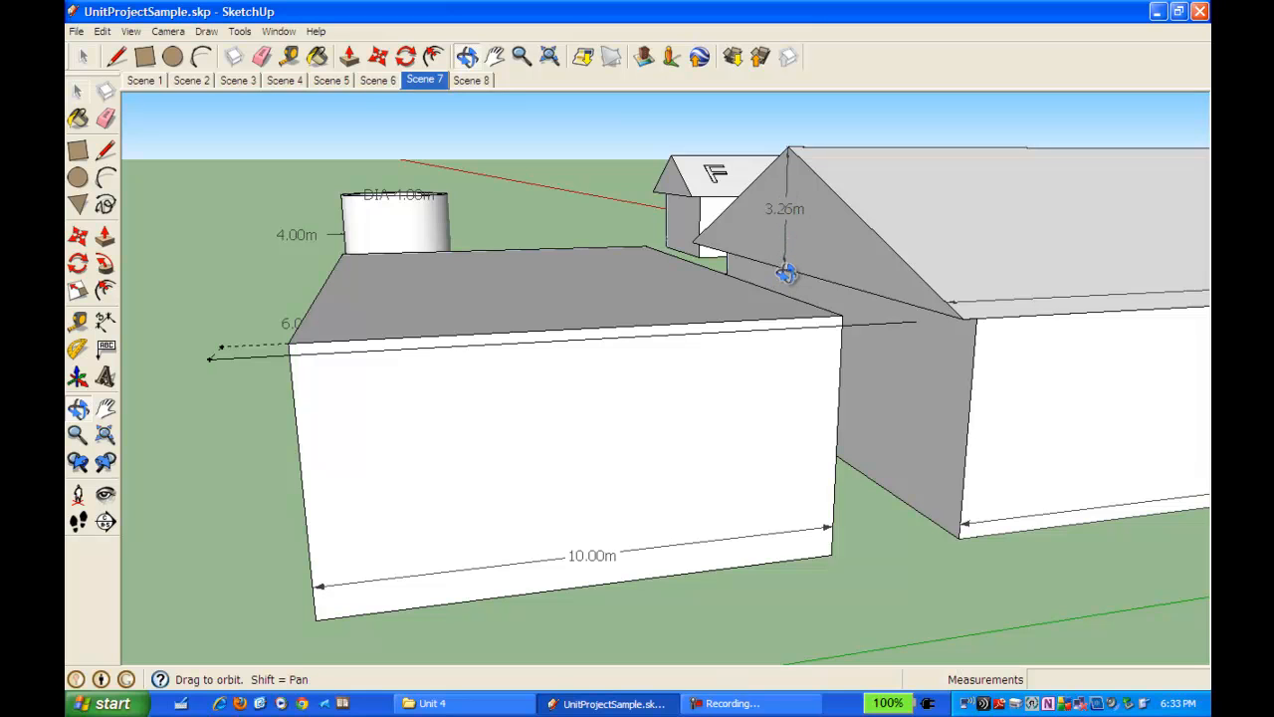
mouse_move(881, 388)
mouse_down()
mouse_move(845, 393)
mouse_move(862, 371)
mouse_move(870, 382)
mouse_up()
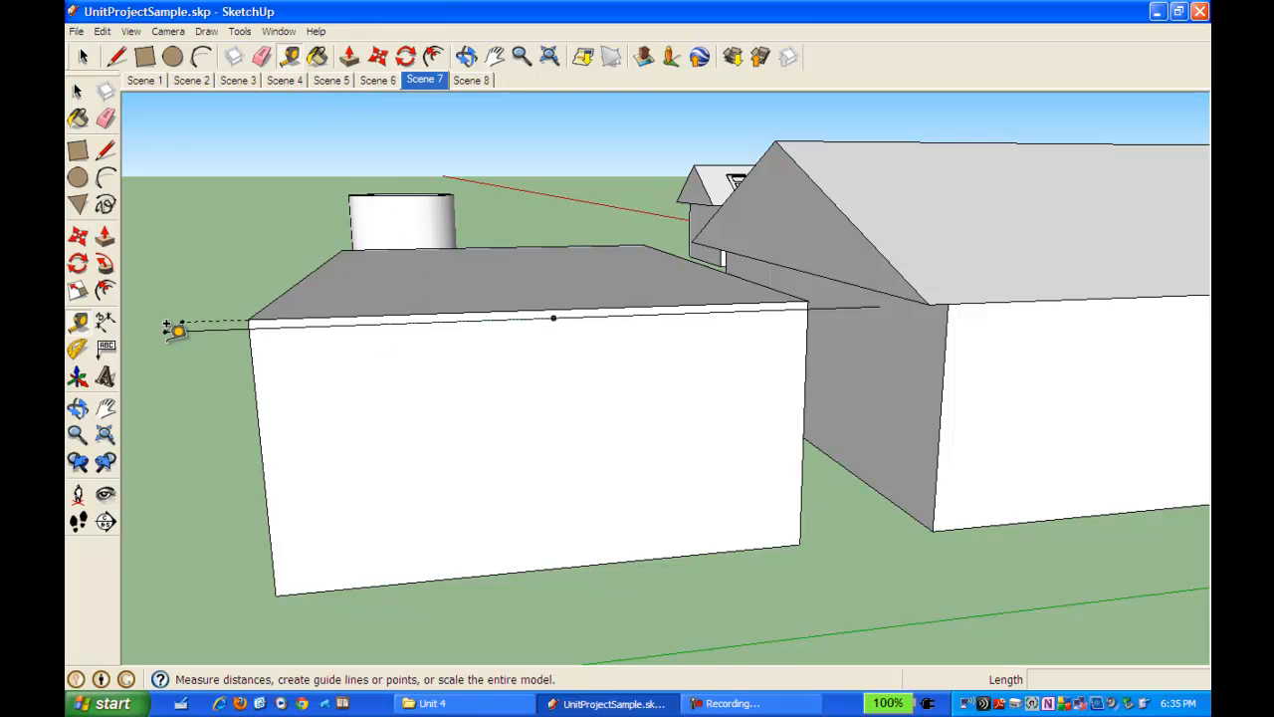
click(554, 316)
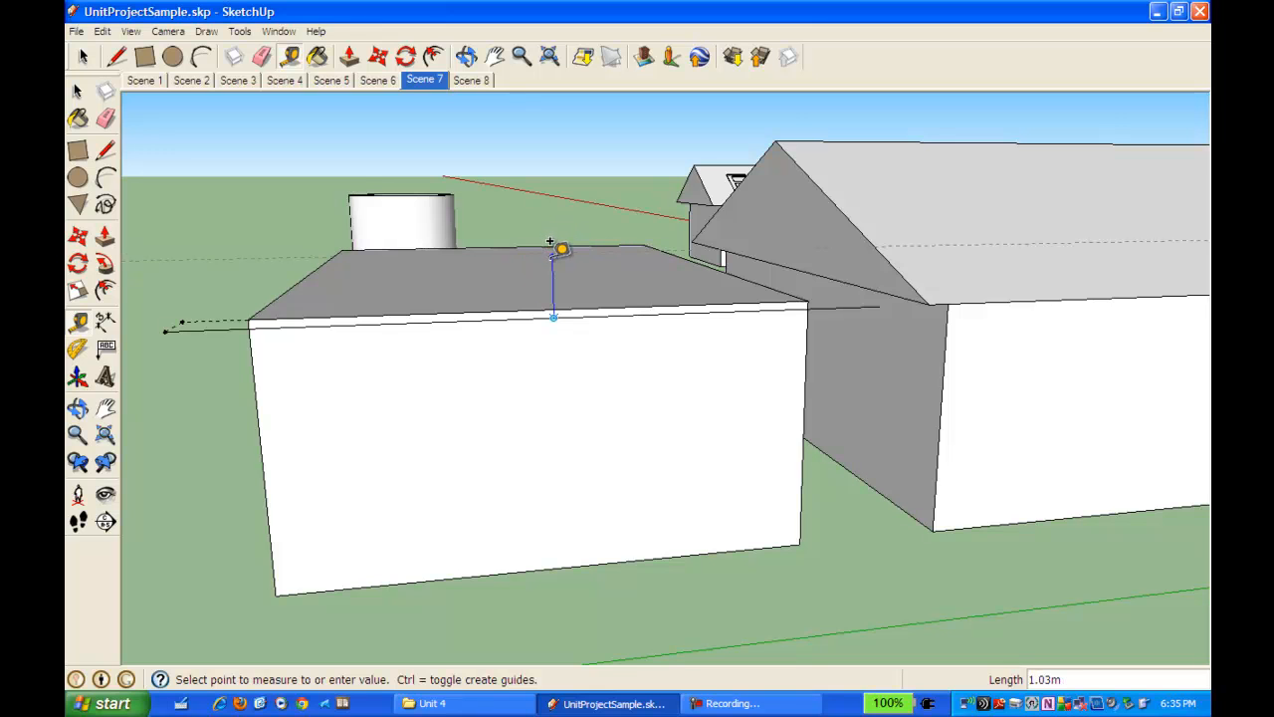
click(550, 242)
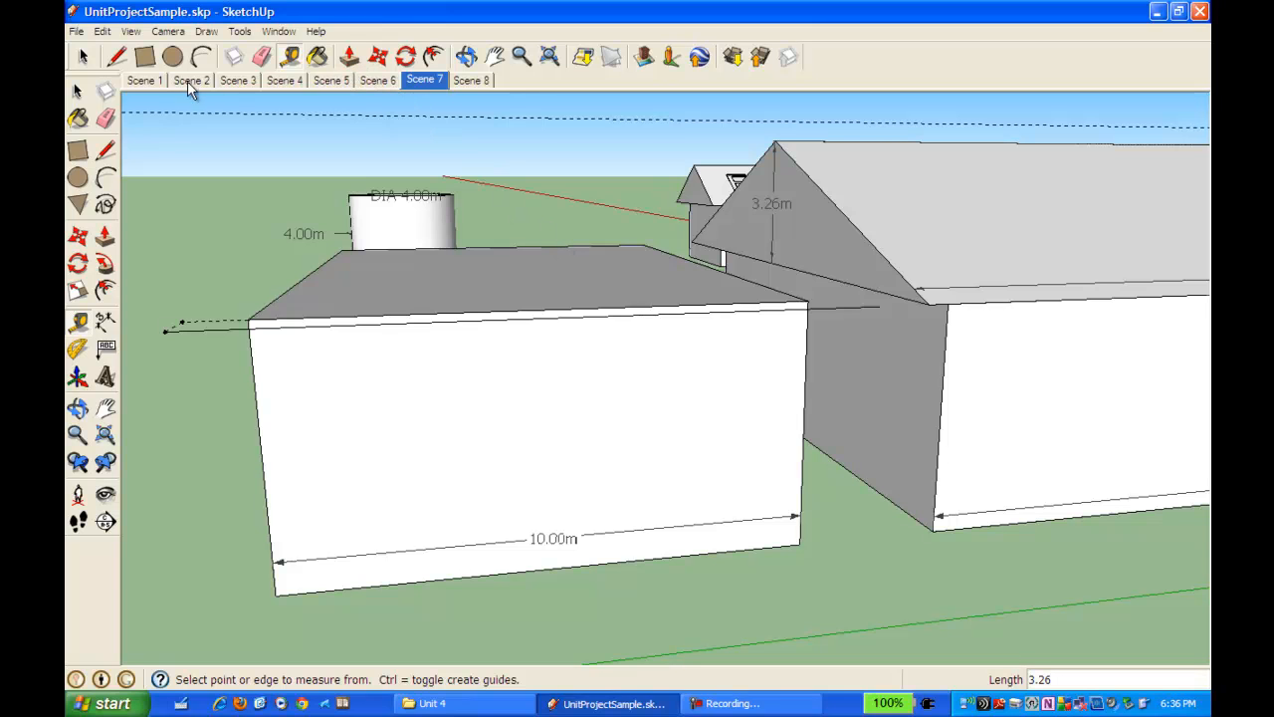
- Draw the two sloping gable edges from the ends of the 12 m line to the guide line above its midpoint
click(117, 57)
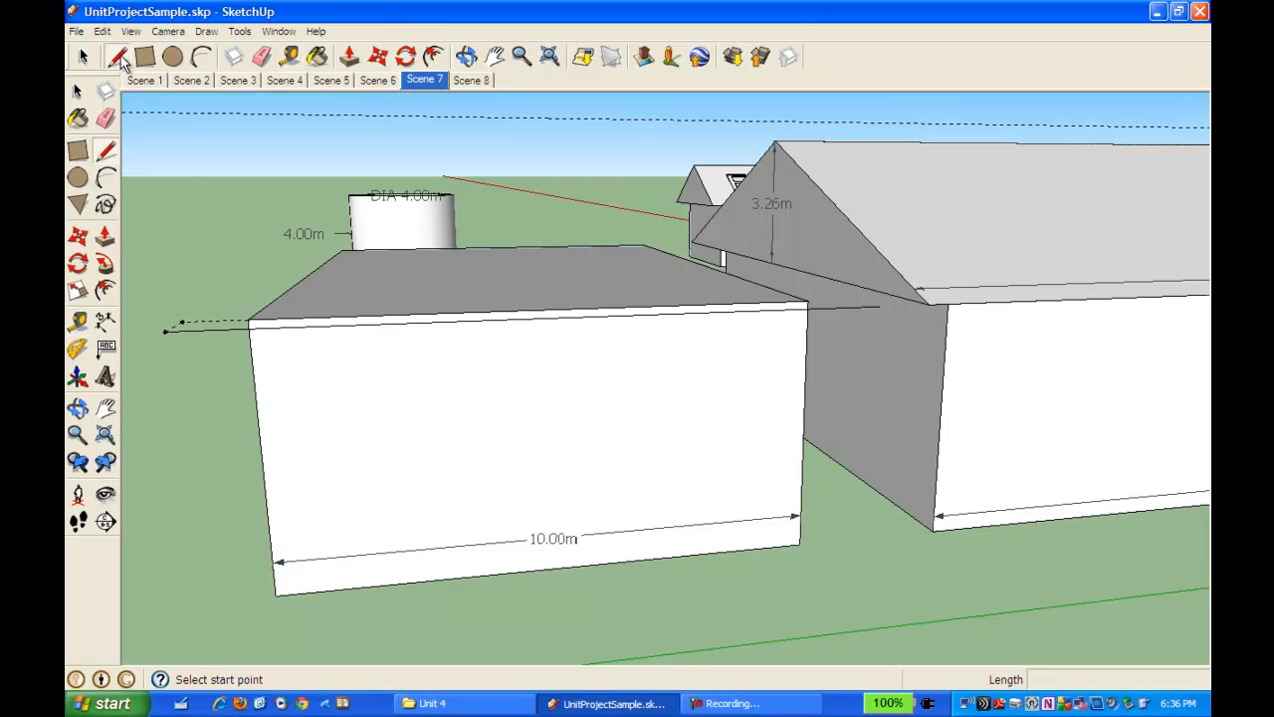
click(165, 330)
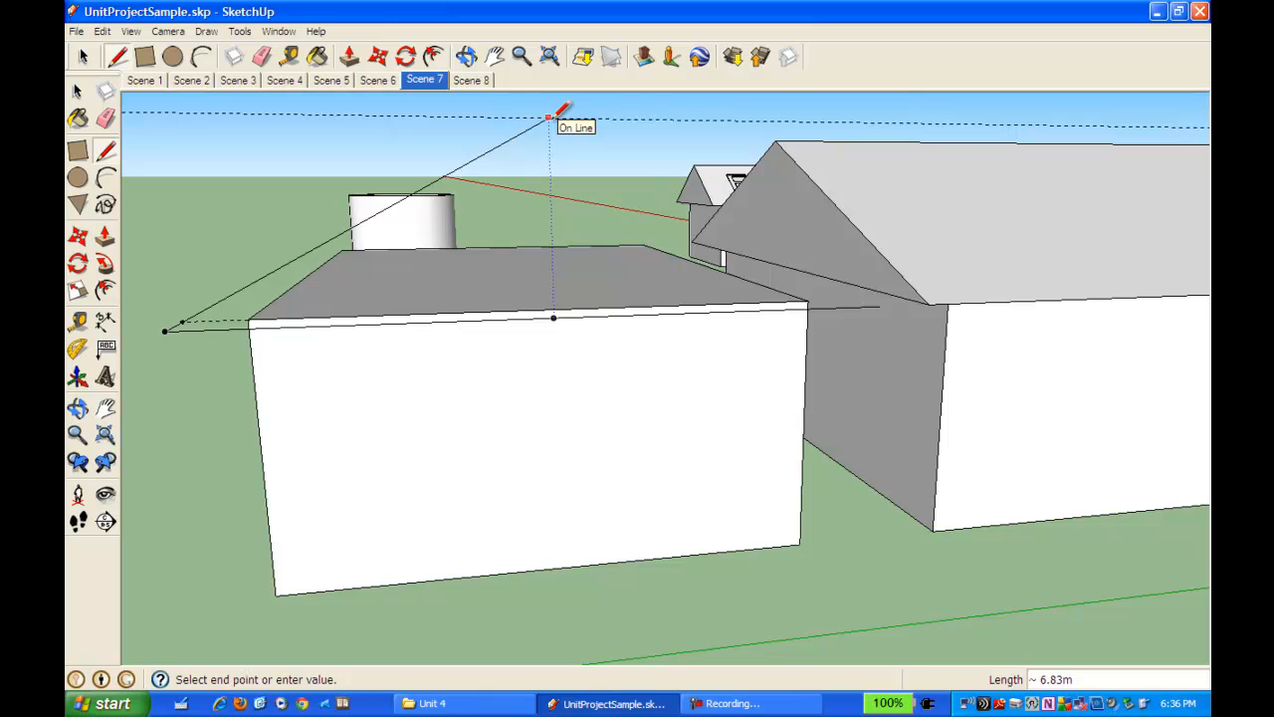
click(549, 118)
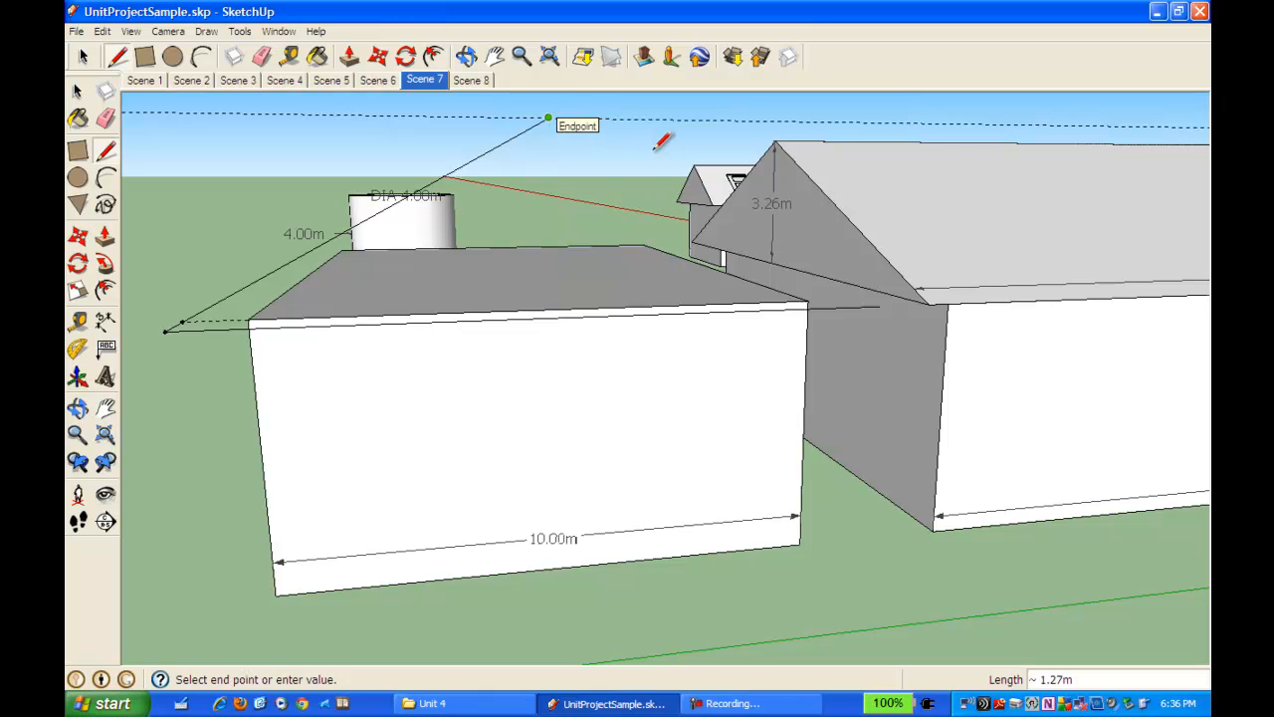
click(879, 307)
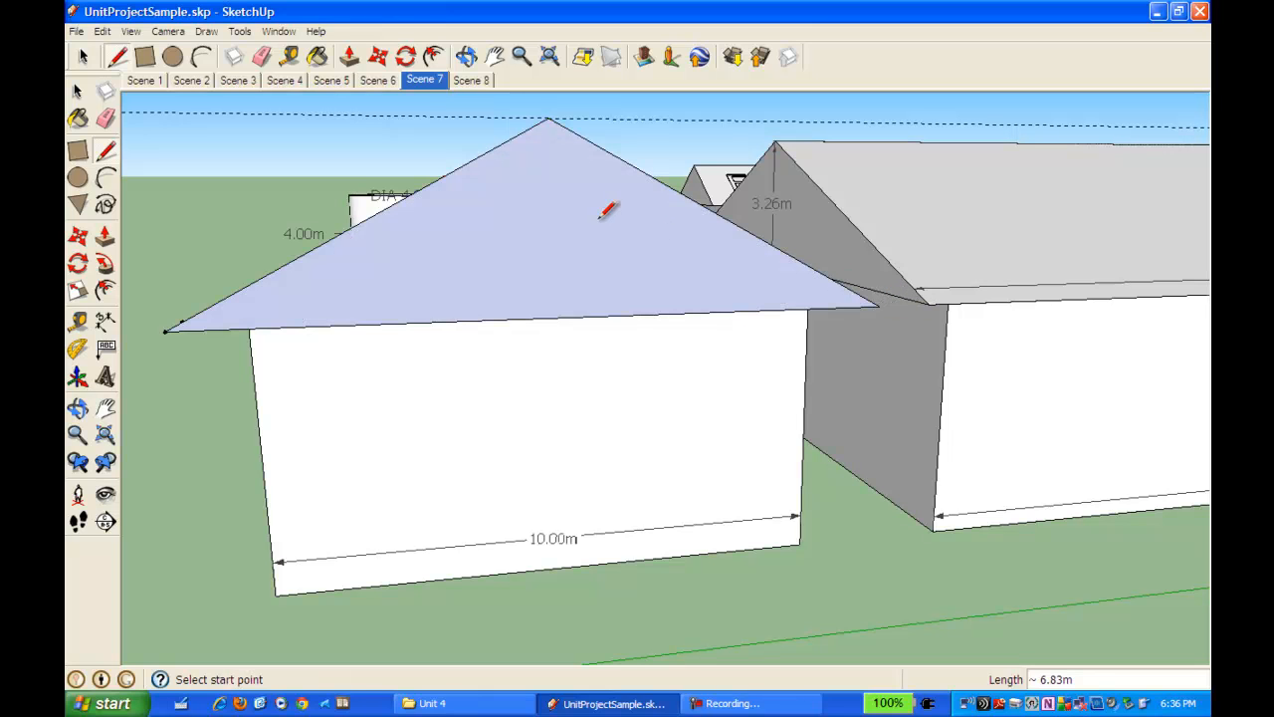
- Measure the depth of the 10 m box along its top side edge, from front corner to back corner
click(470, 56)
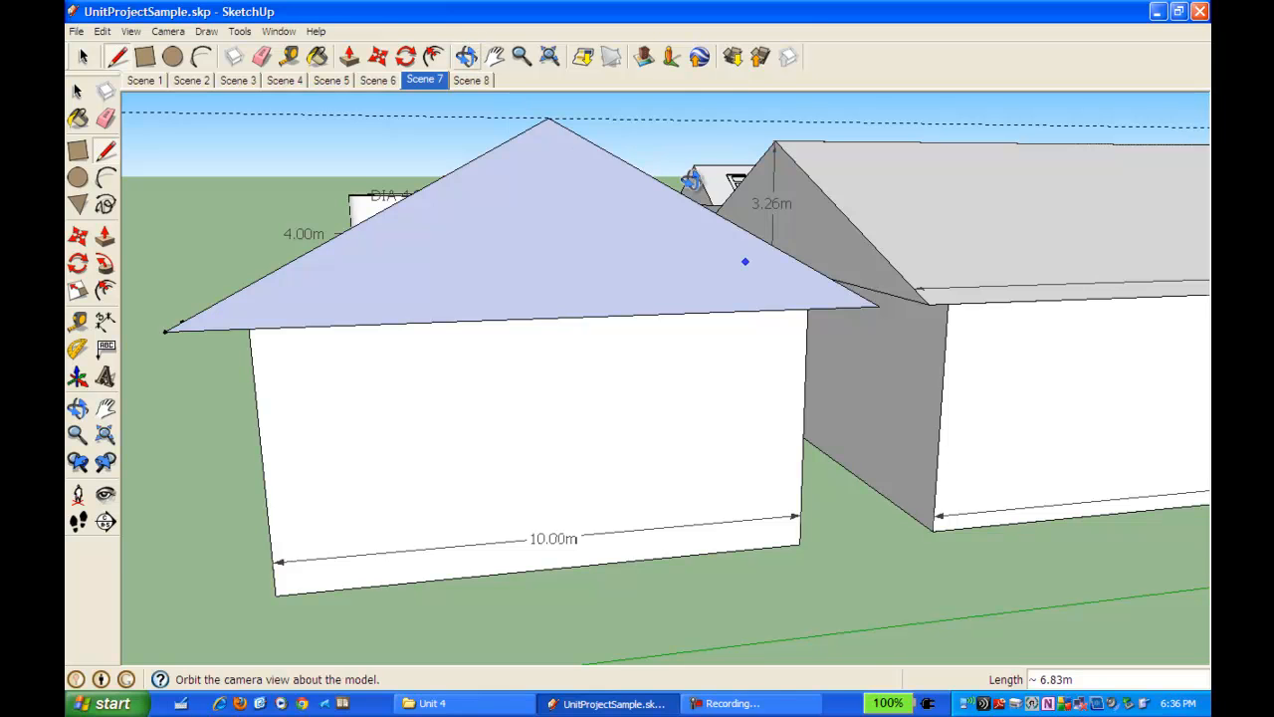
drag(674, 230, 588, 201)
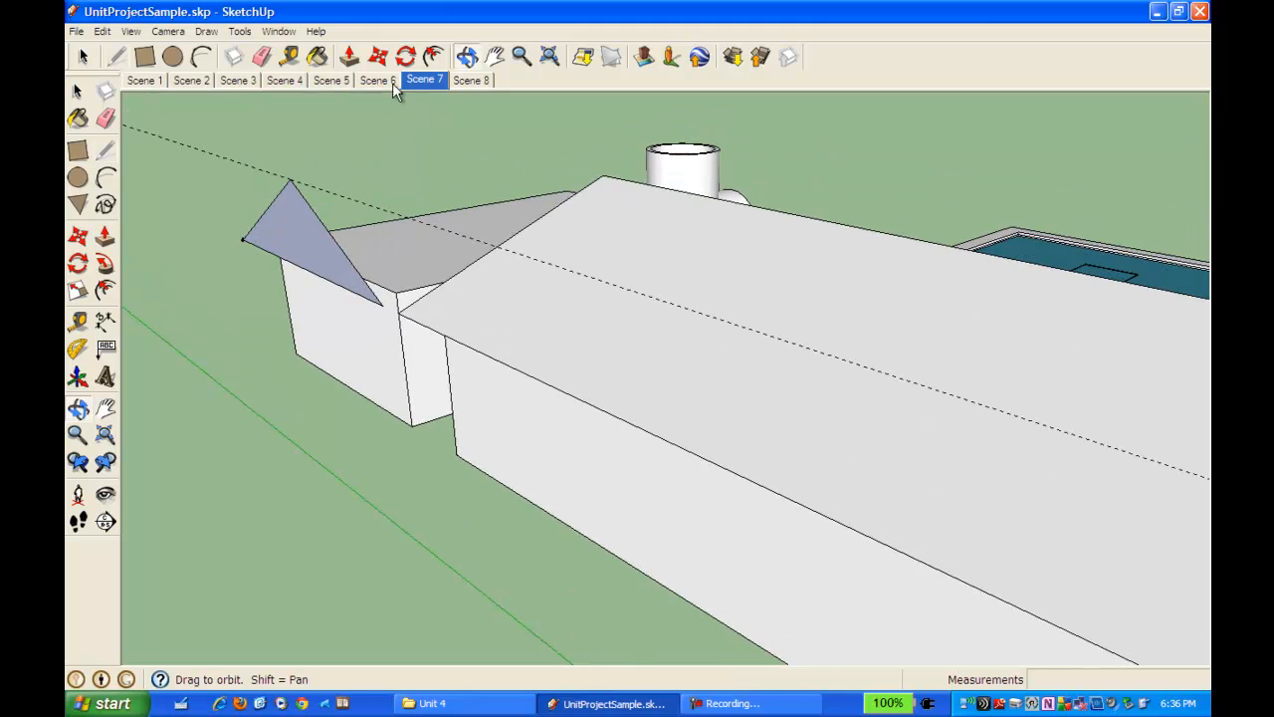
click(466, 55)
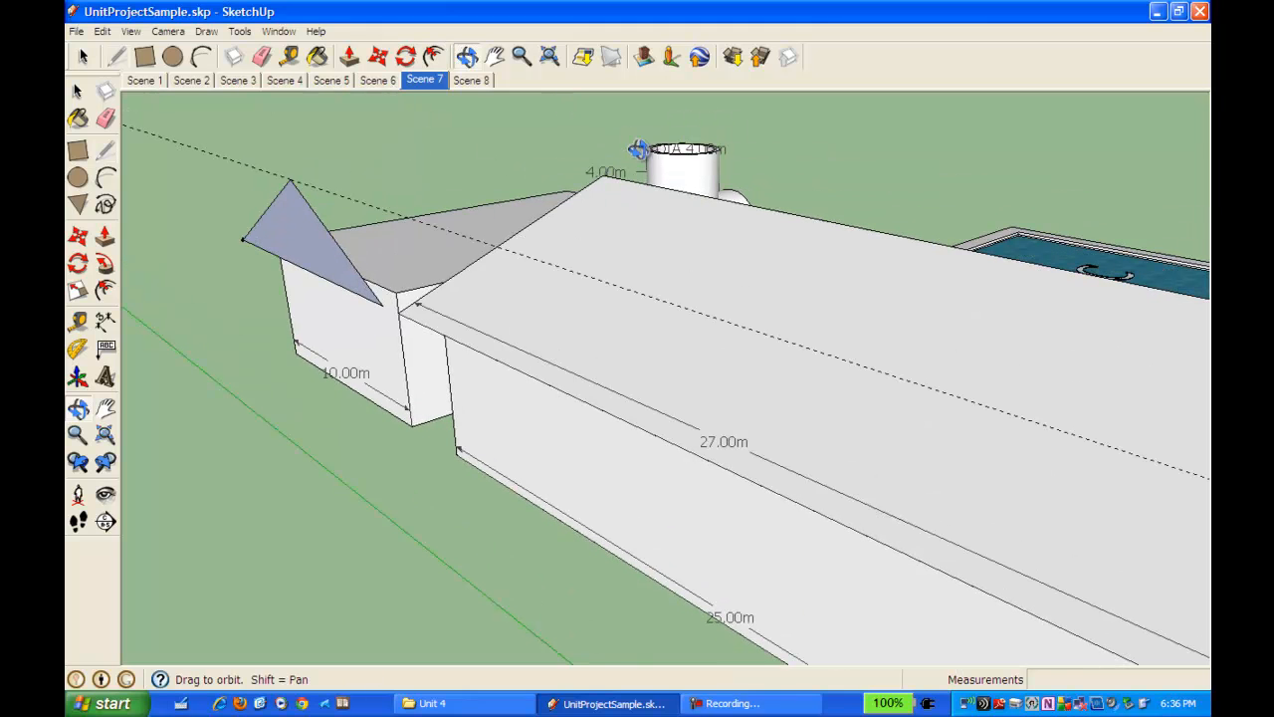
drag(594, 242, 374, 269)
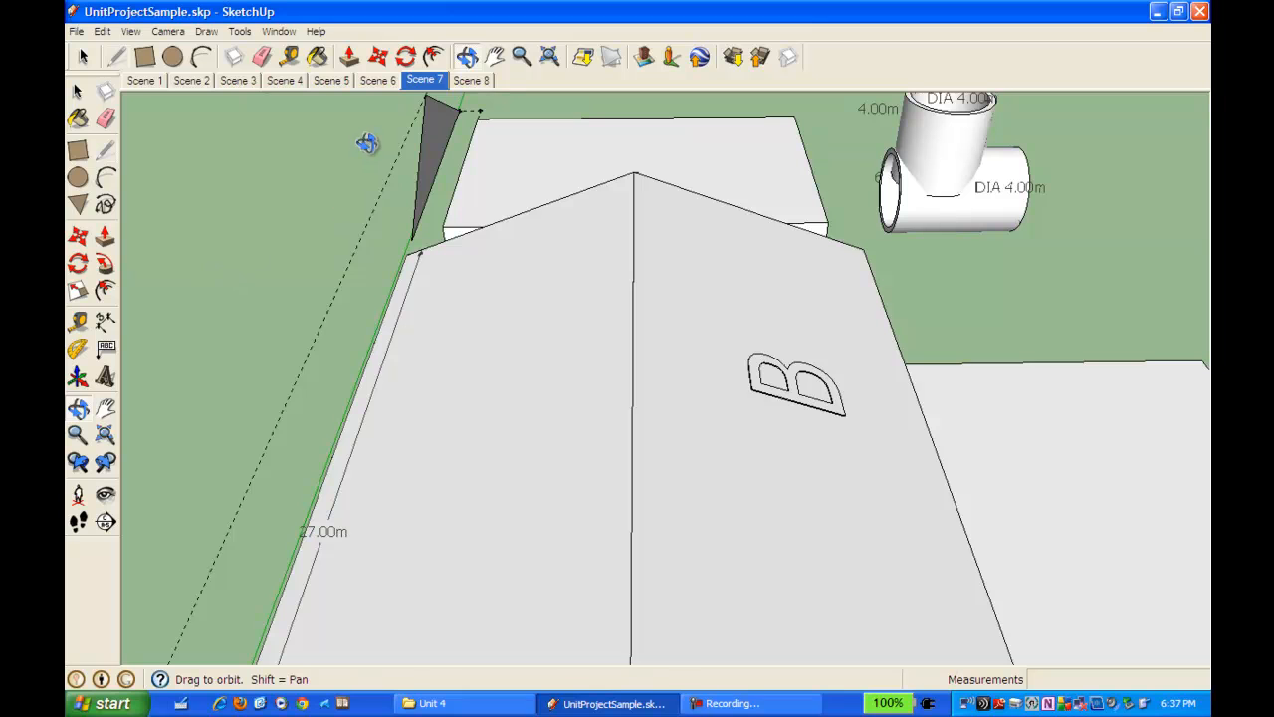
click(289, 57)
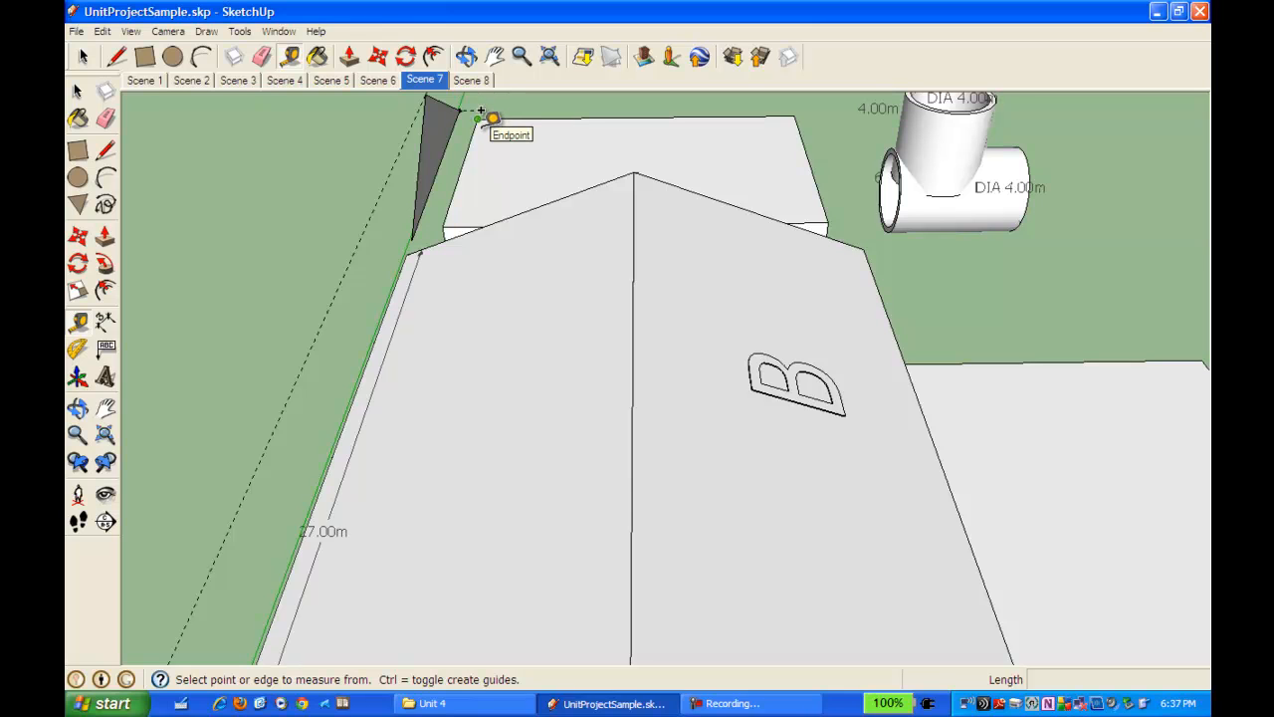
click(479, 111)
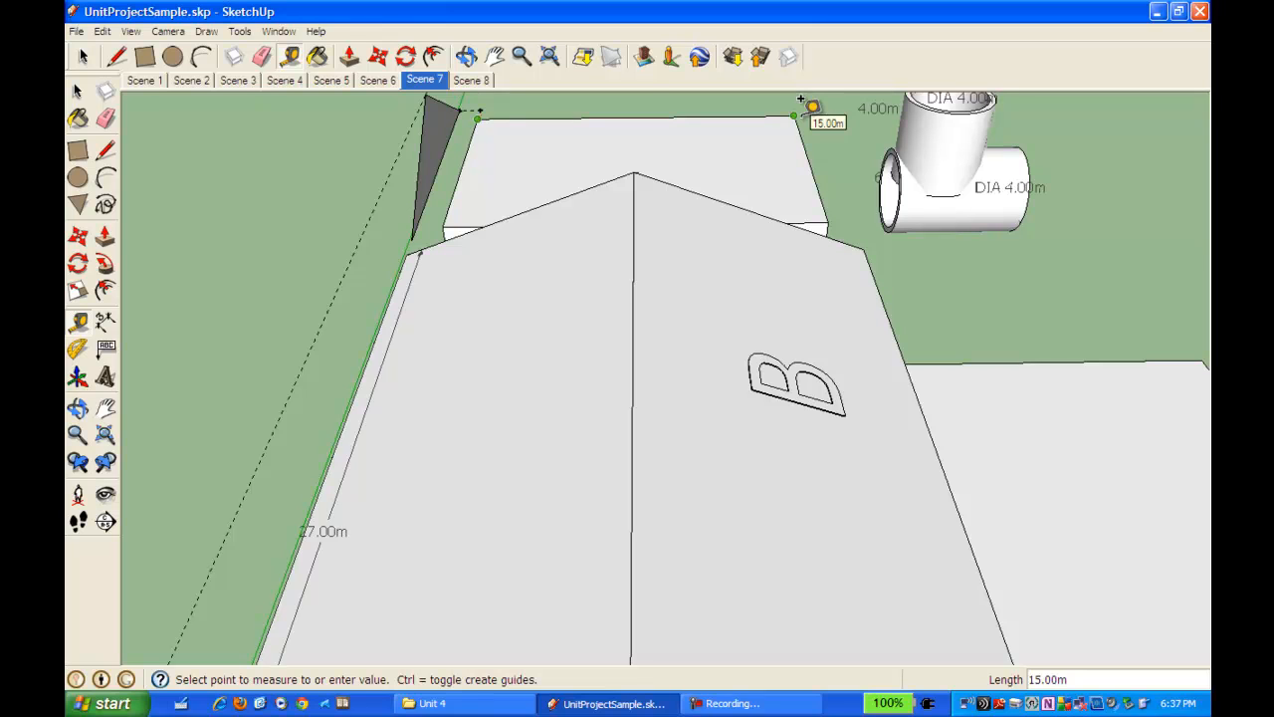
click(800, 98)
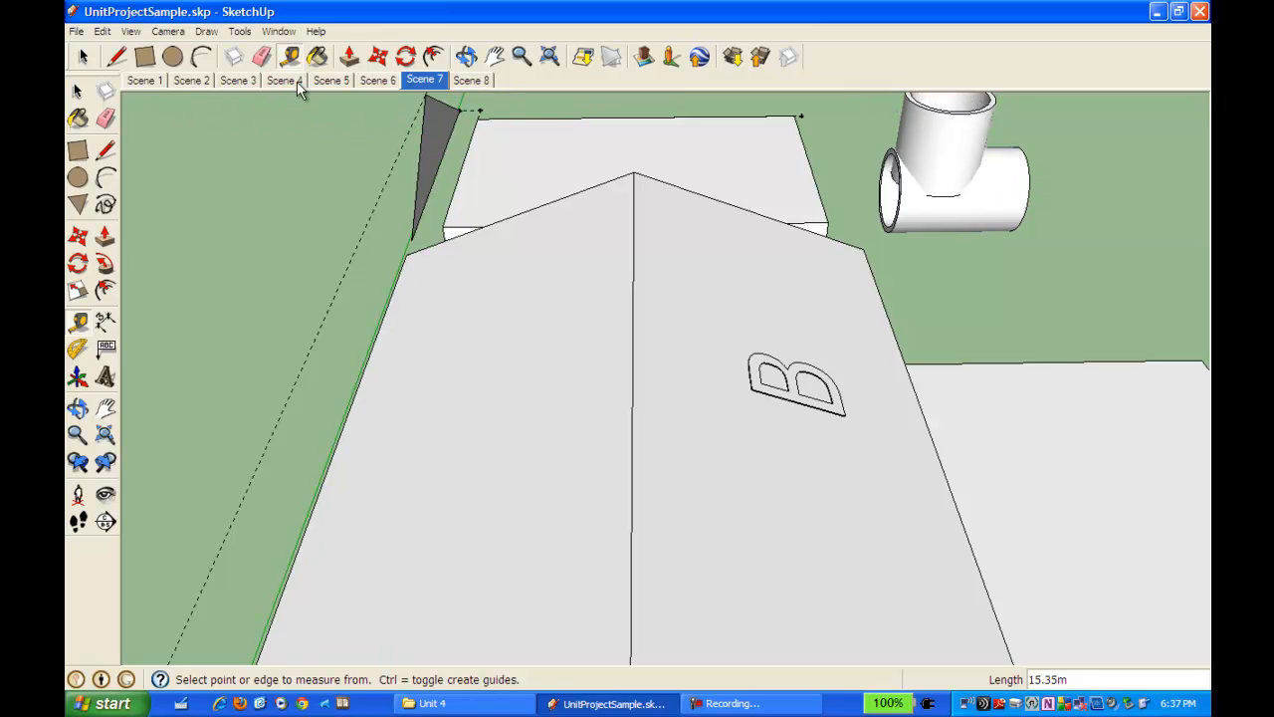
- Push/Pull the triangular gable face 17 m back over the box to form its roof, and view the roof from the front
click(349, 57)
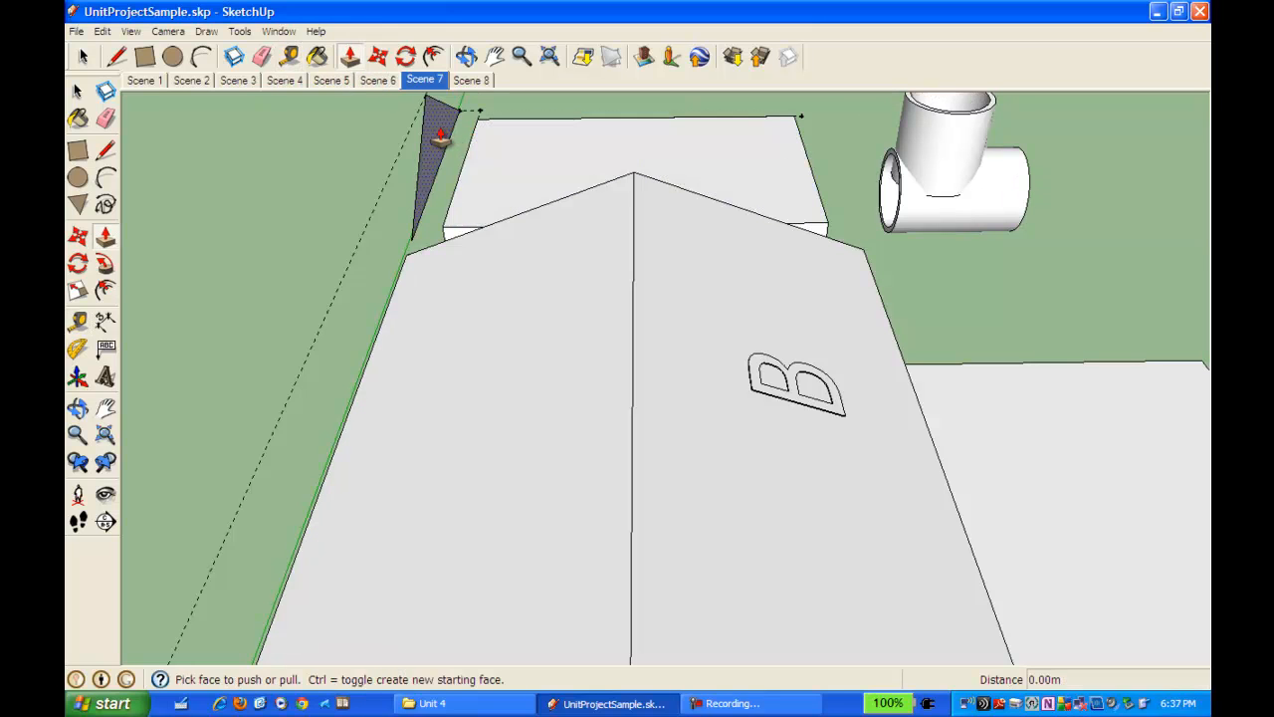
drag(441, 139, 500, 134)
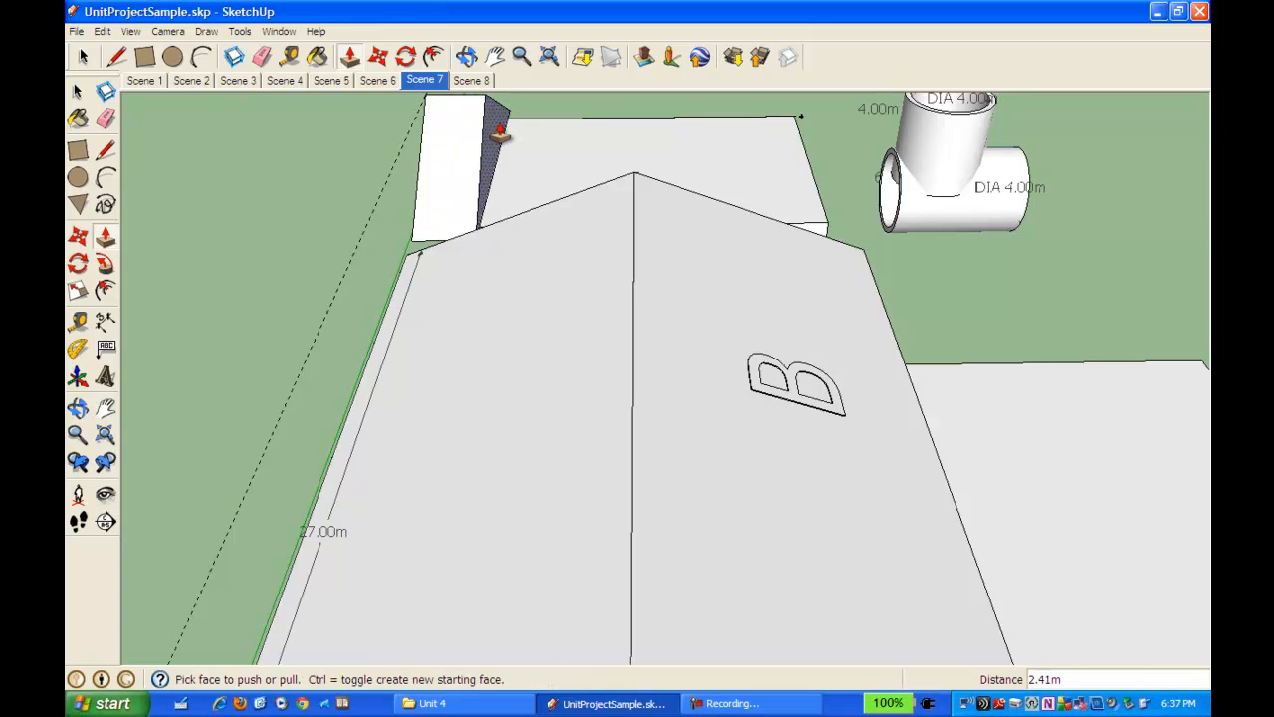
key(Return)
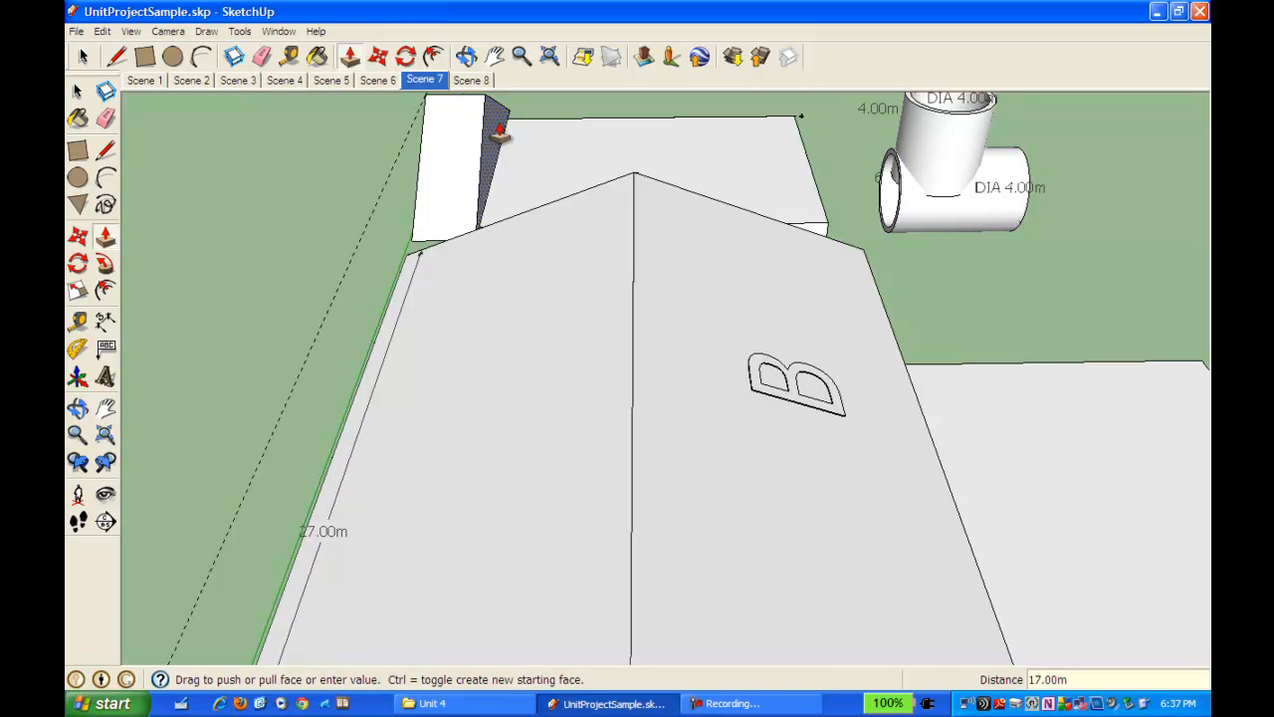
click(467, 56)
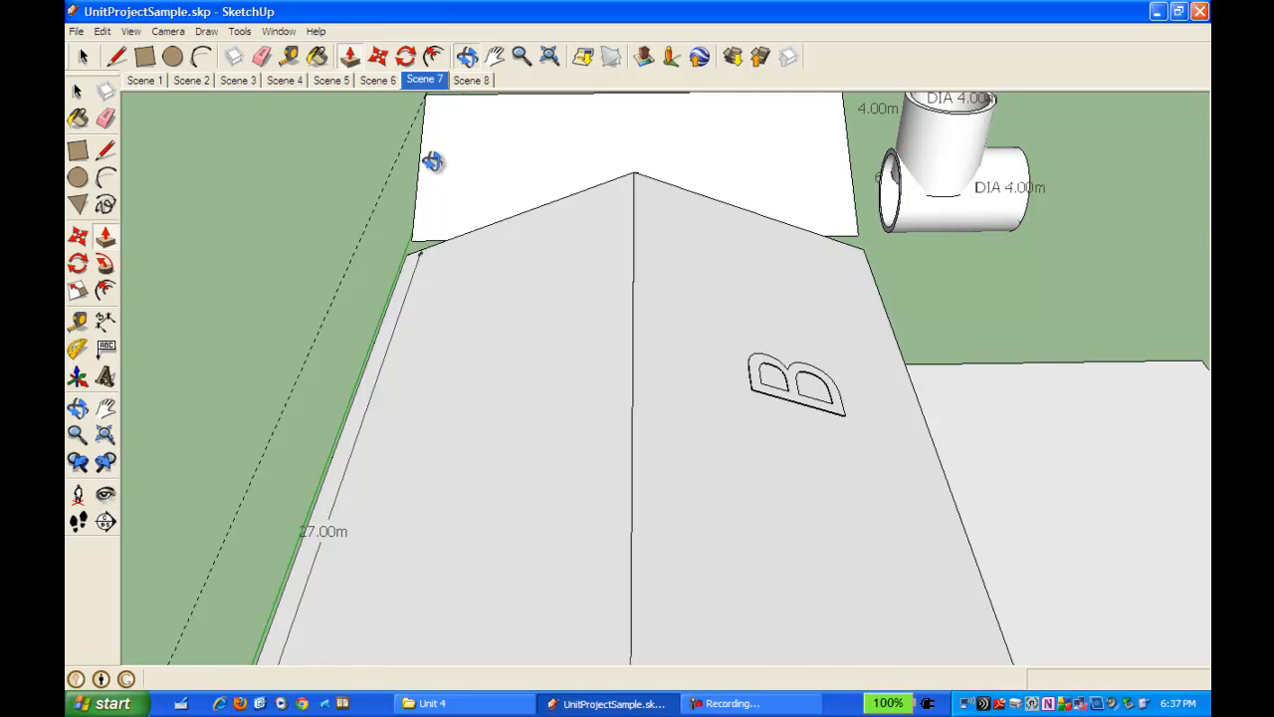
drag(566, 160, 770, 162)
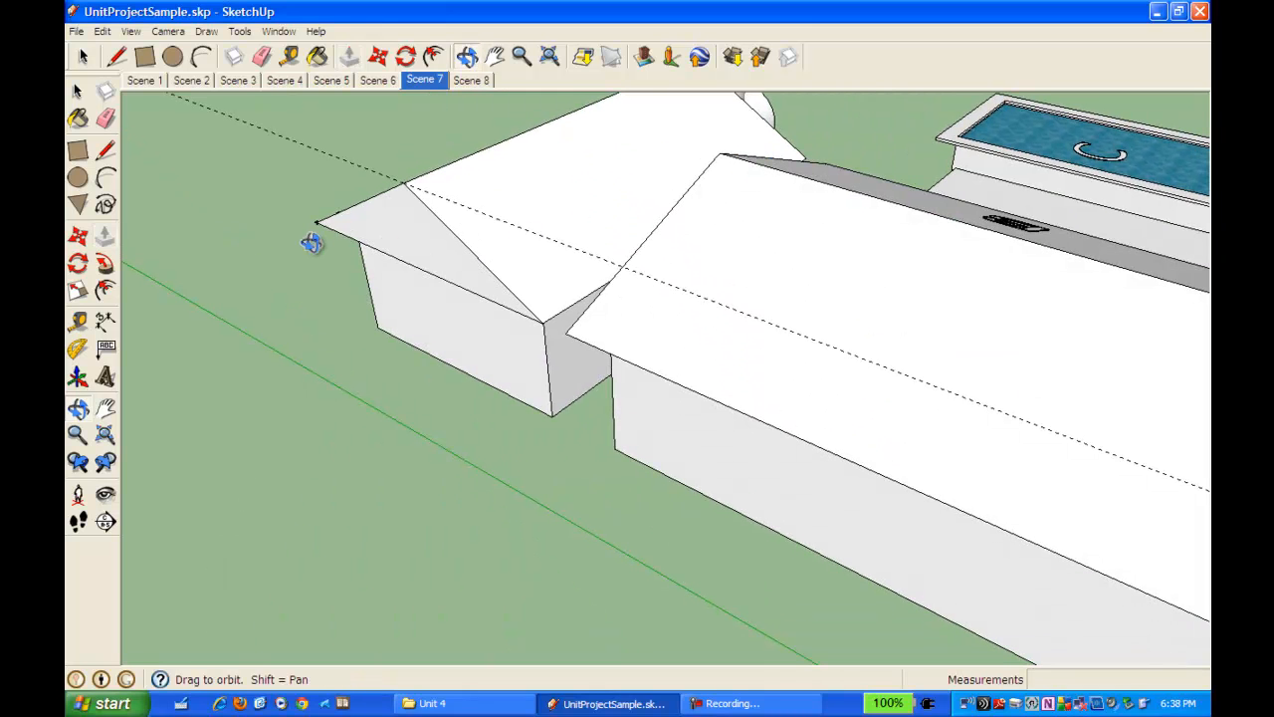
drag(620, 183, 589, 215)
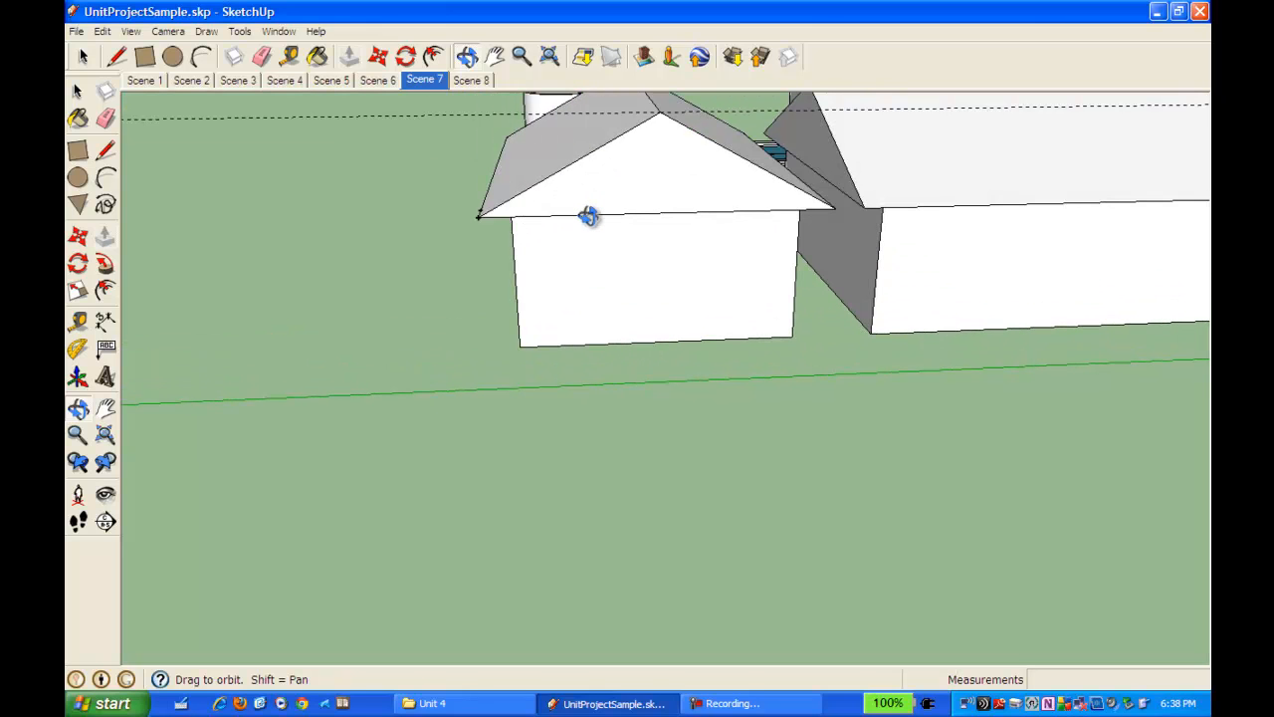